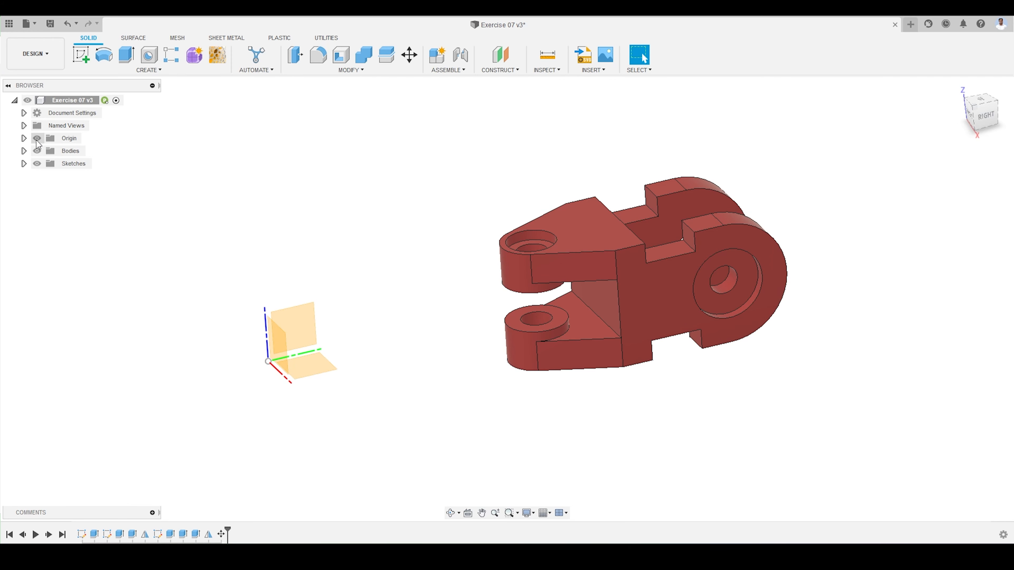
- Expand the Bodies folder and toggle the Origin visibility, leaving the origin planes and axes displayed
click(24, 152)
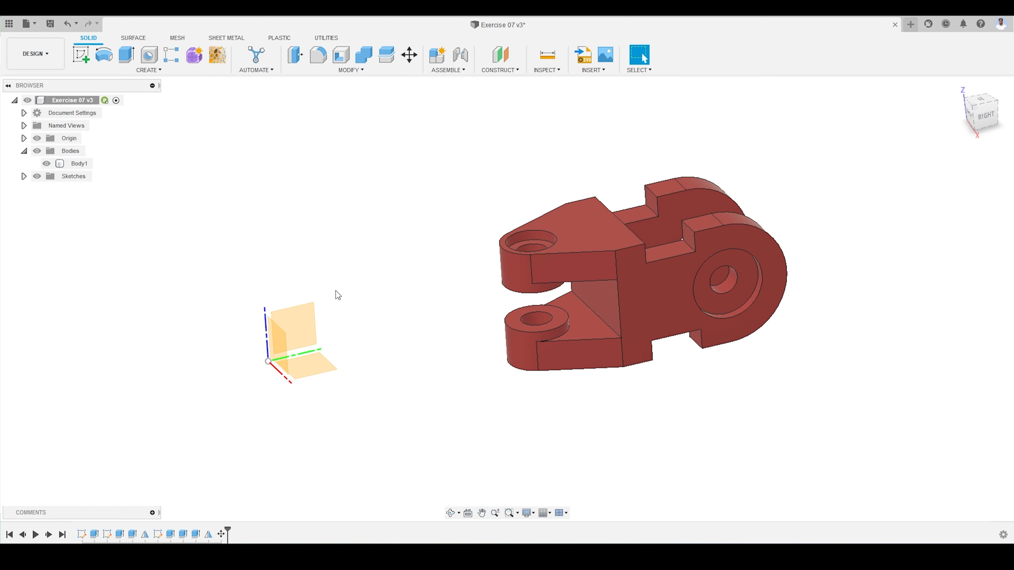
click(37, 139)
click(37, 138)
click(40, 138)
click(40, 138)
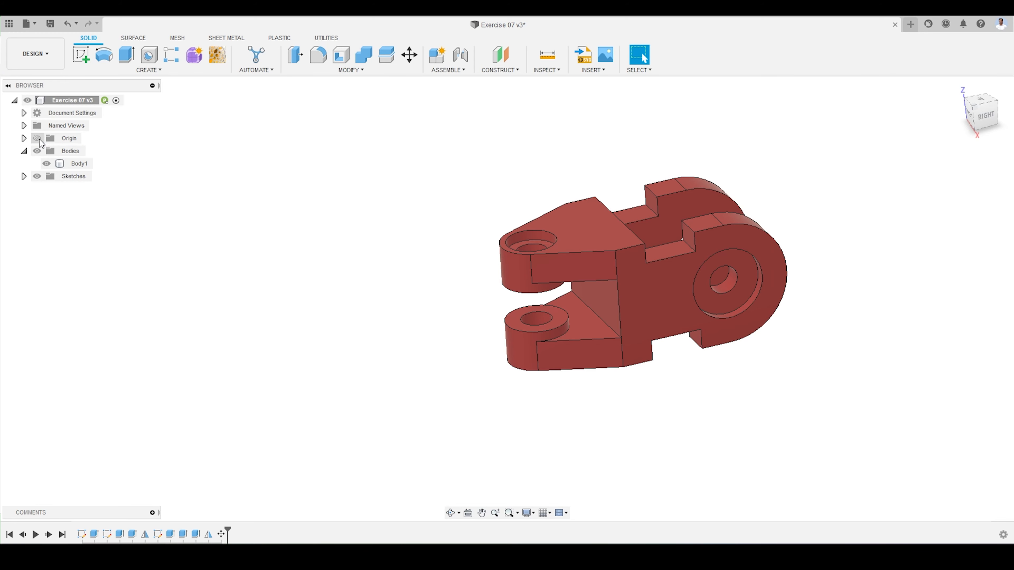
click(39, 139)
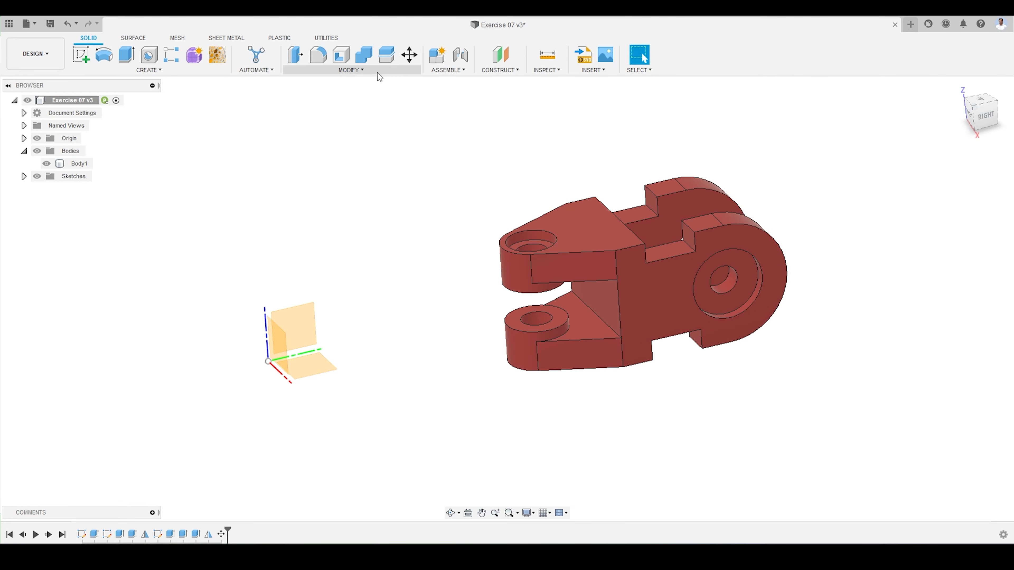
- Start a Move/Copy with Bodies as the object type and select the fork-shaped body
click(347, 71)
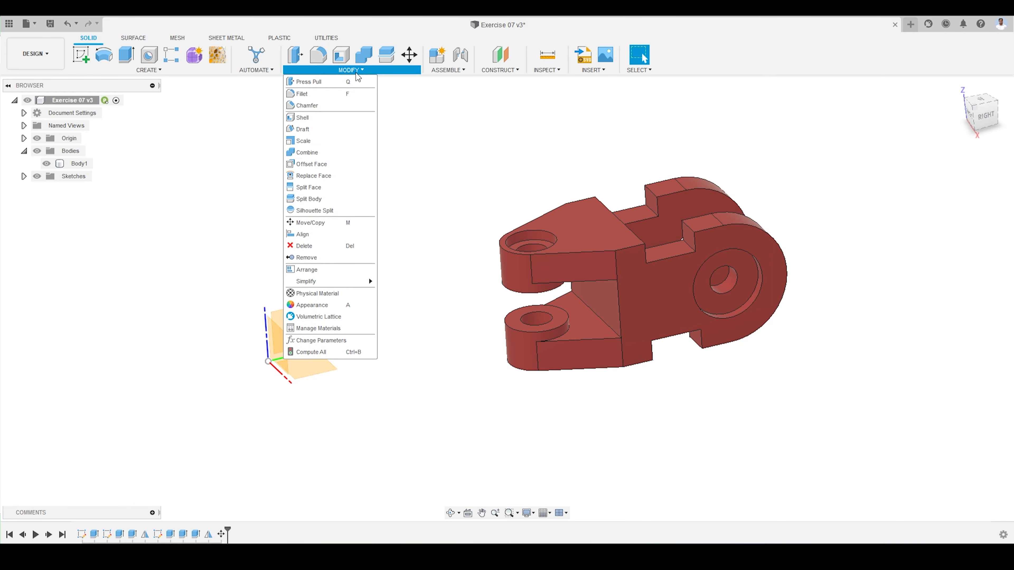
click(313, 223)
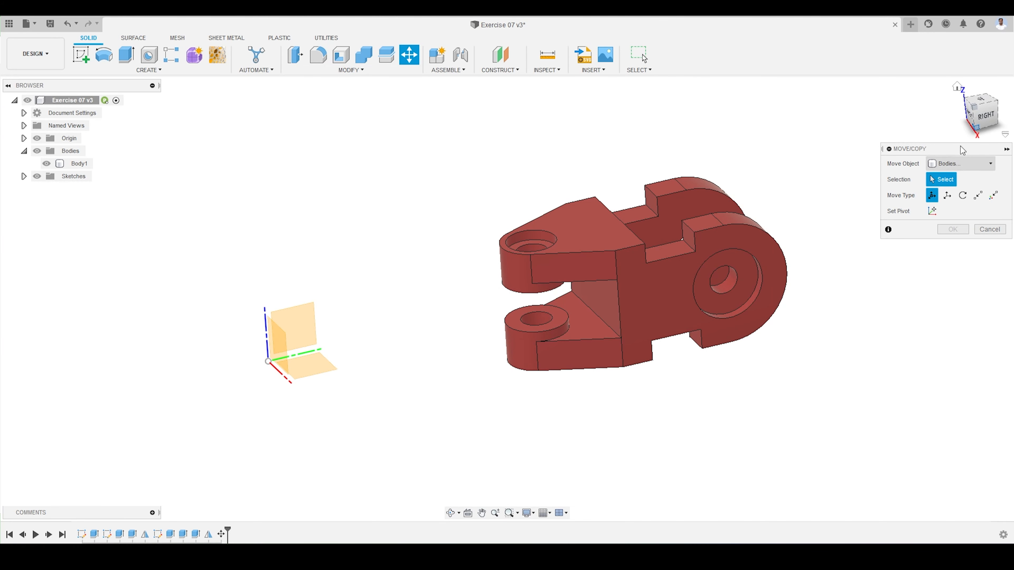
drag(963, 150, 925, 171)
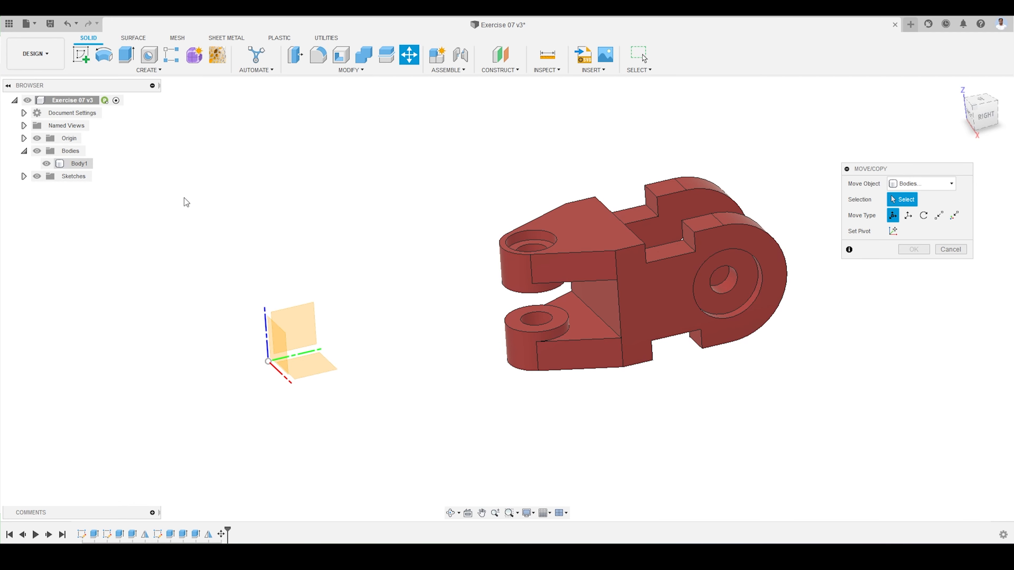
click(920, 184)
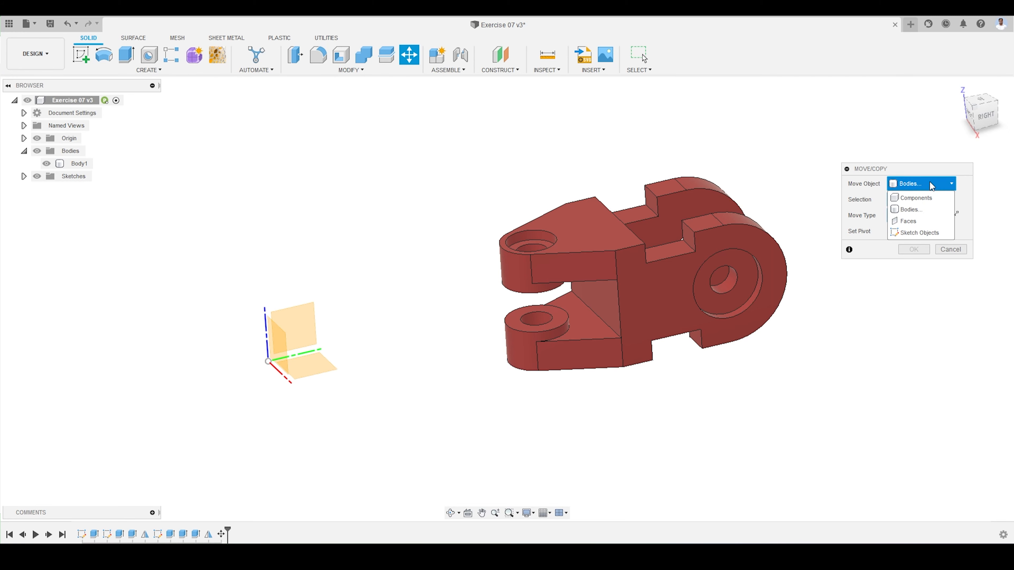
click(918, 183)
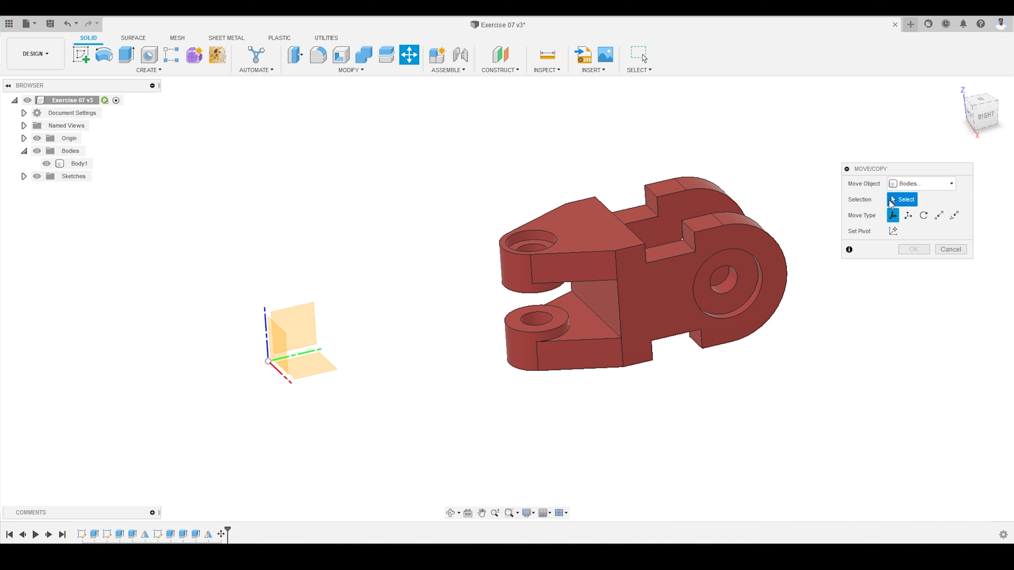
click(635, 284)
click(635, 285)
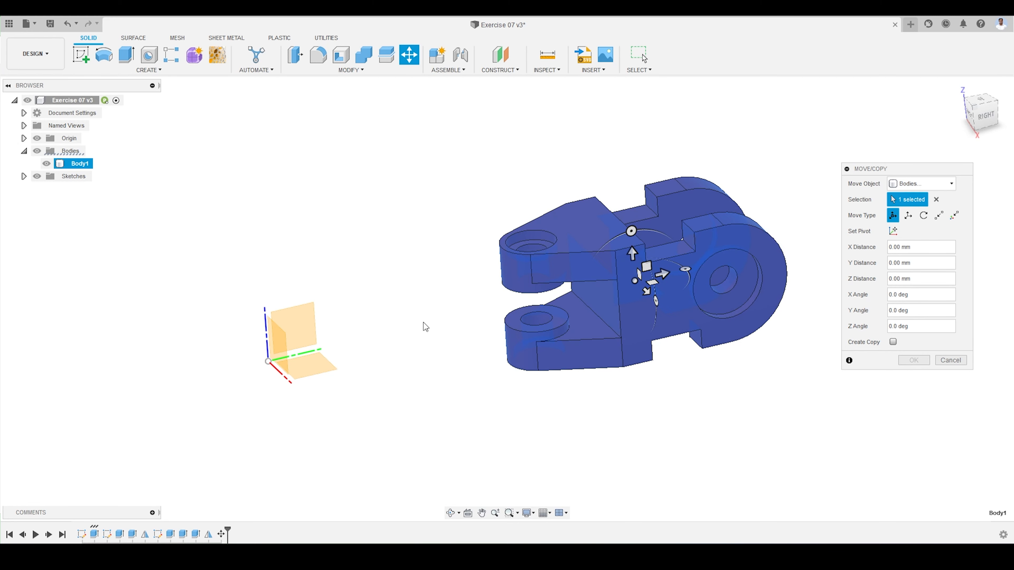
- Use the point-to-point move type and choose the large side hole's centre as the origin point
click(939, 216)
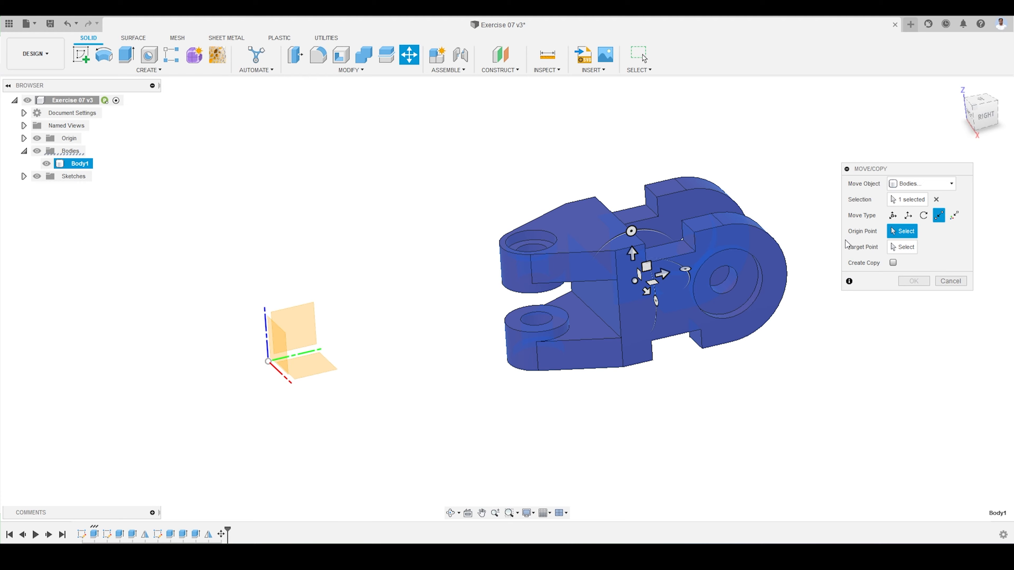
scroll(525, 258, up, 5)
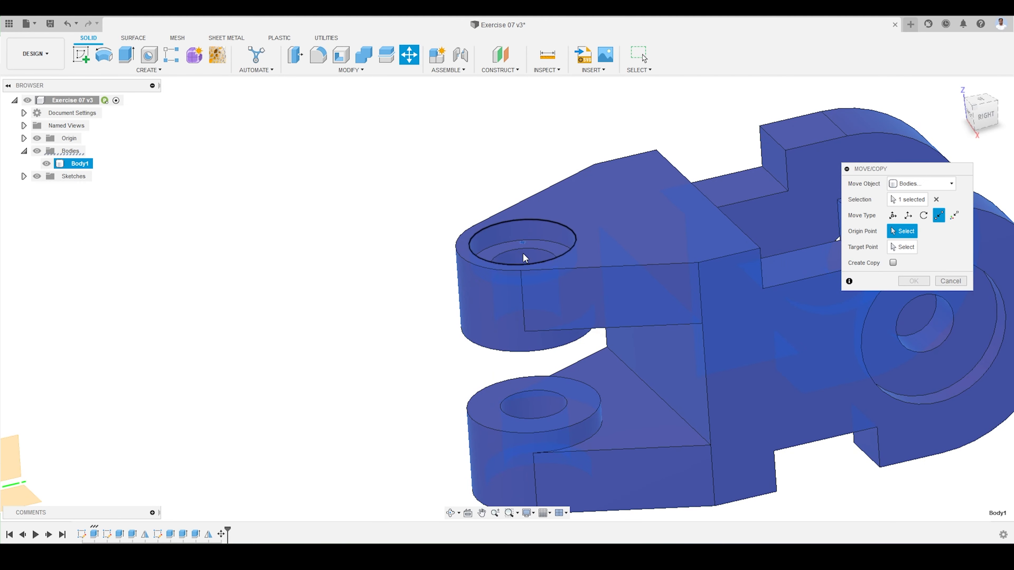
scroll(482, 235, down, 5)
scroll(539, 310, up, 6)
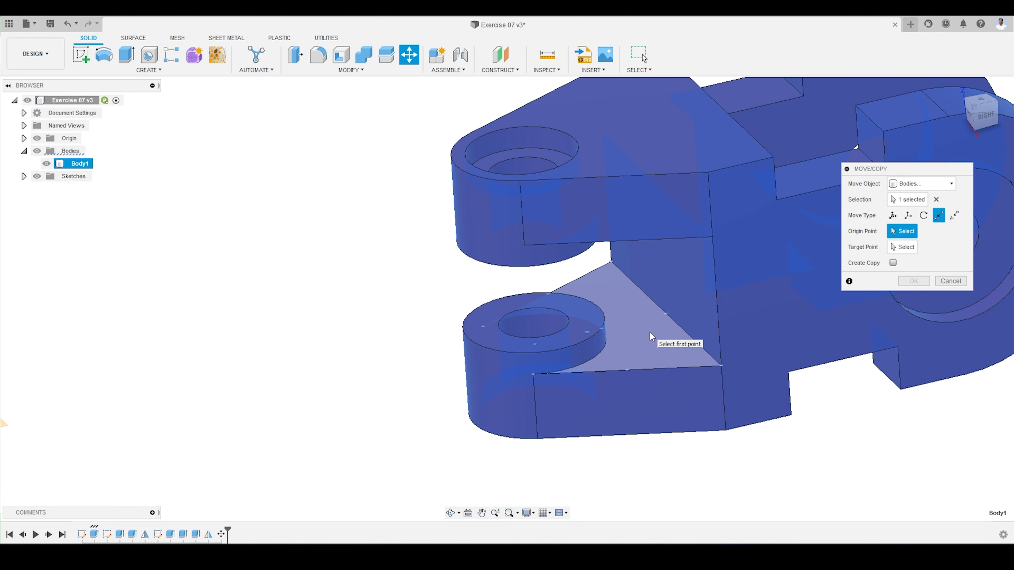
scroll(555, 336, down, 3)
shift+middle_drag(565, 340, 681, 254)
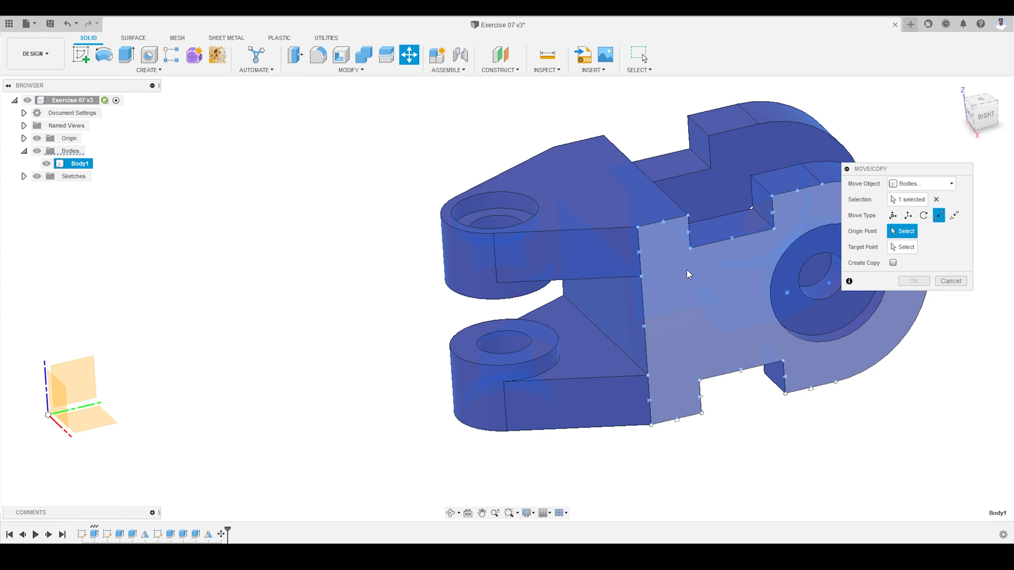
scroll(730, 294, up, 2)
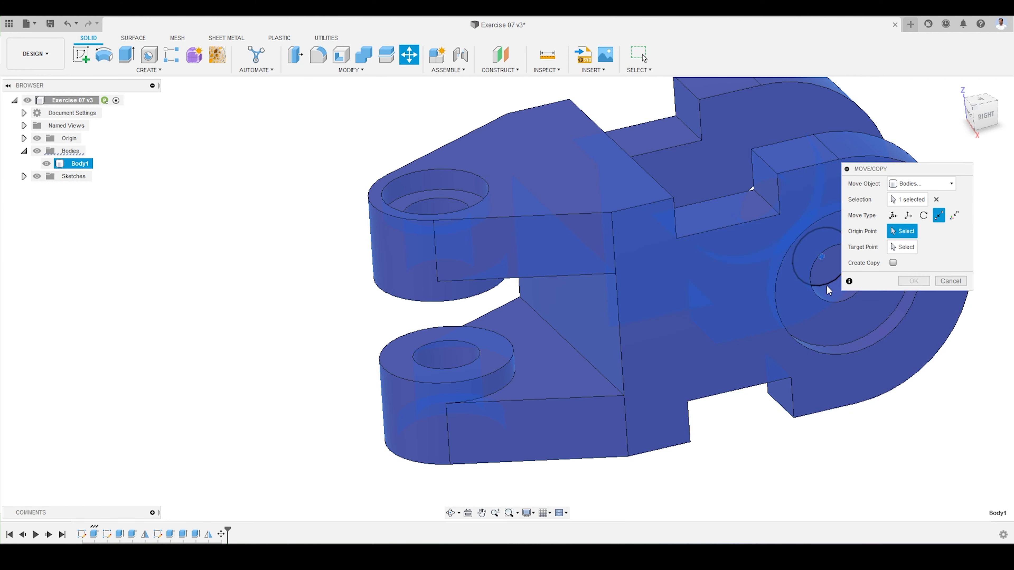
scroll(571, 303, down, 4)
scroll(804, 287, up, 3)
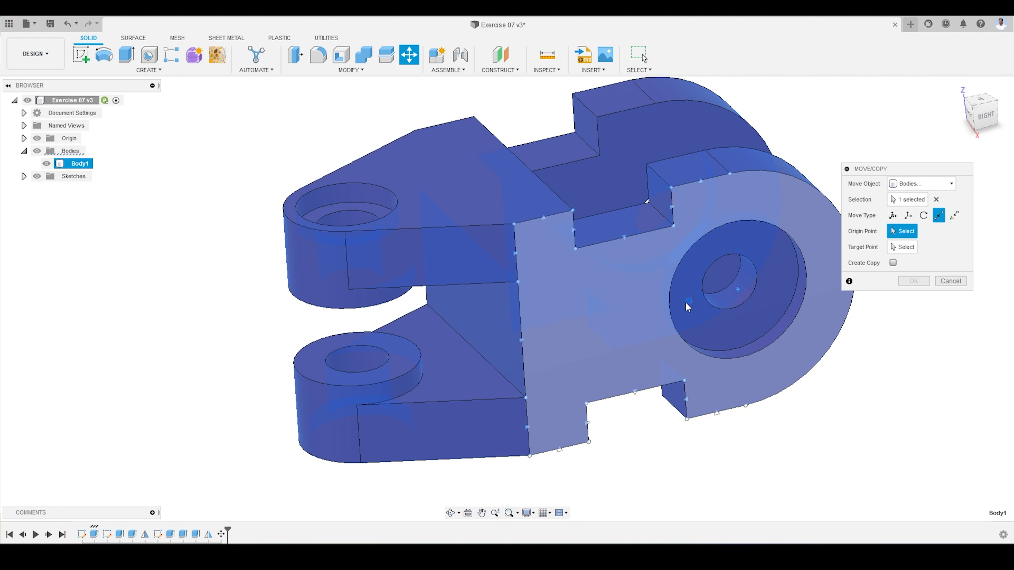
click(738, 289)
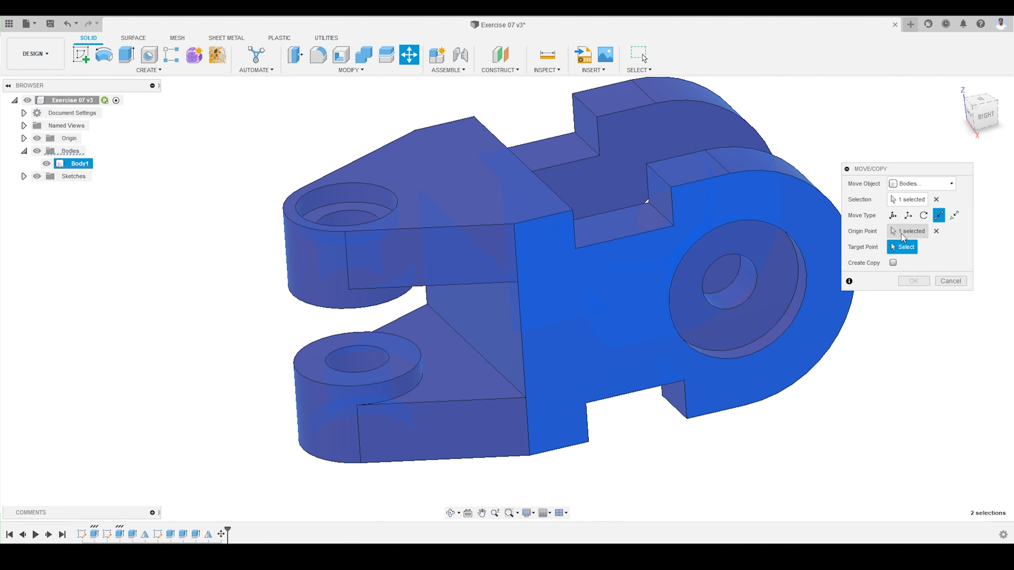
- Set the coordinate origin as the target point and apply the body's move
scroll(853, 220, down, 3)
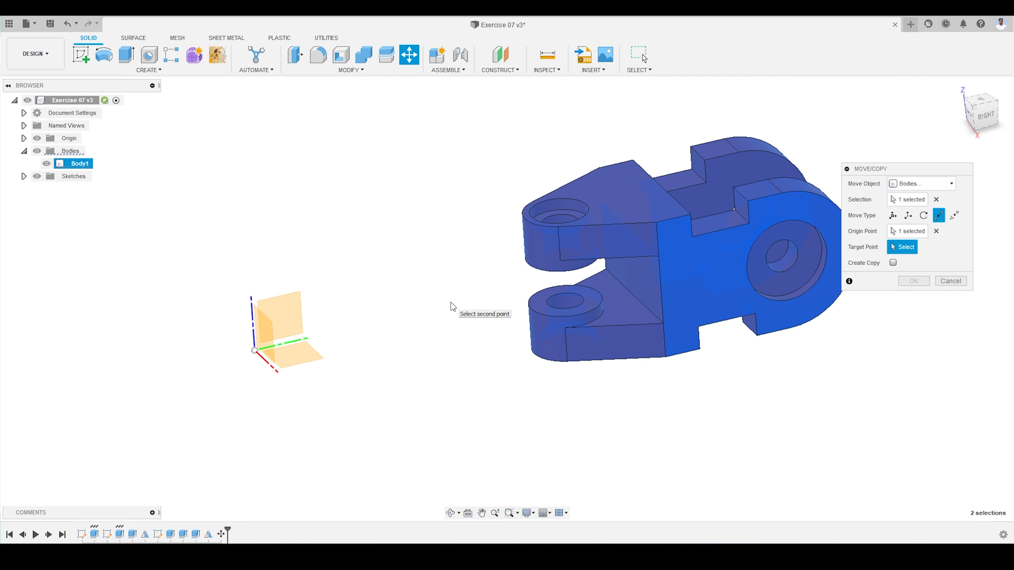
click(254, 351)
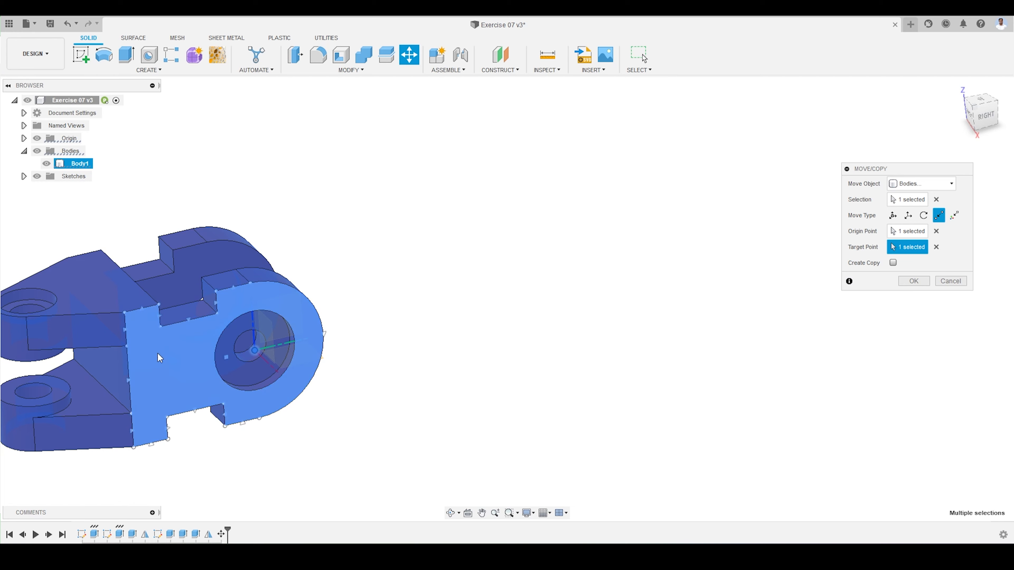
scroll(781, 266, down, 2)
scroll(703, 279, down, 2)
scroll(292, 388, up, 3)
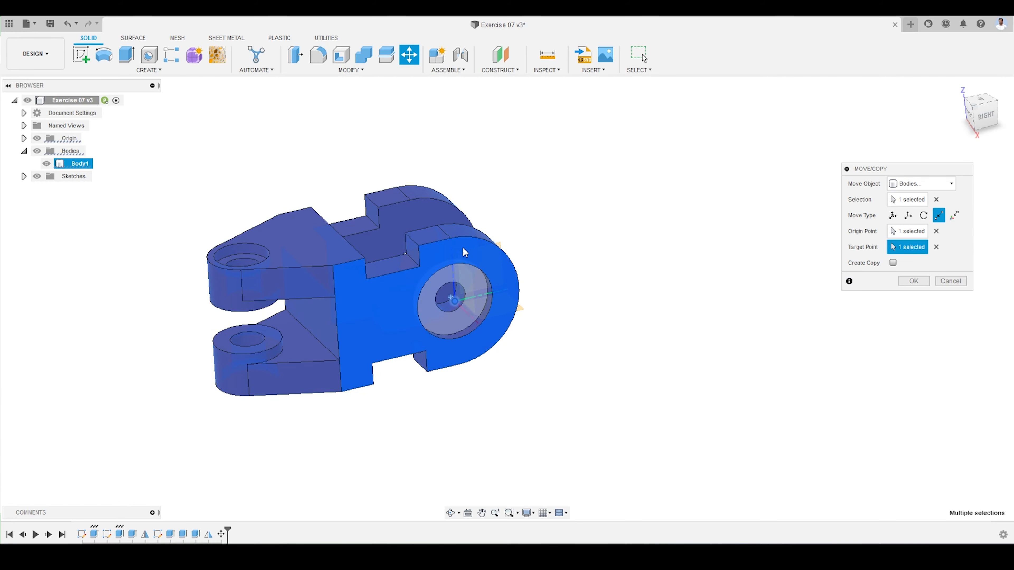
click(913, 281)
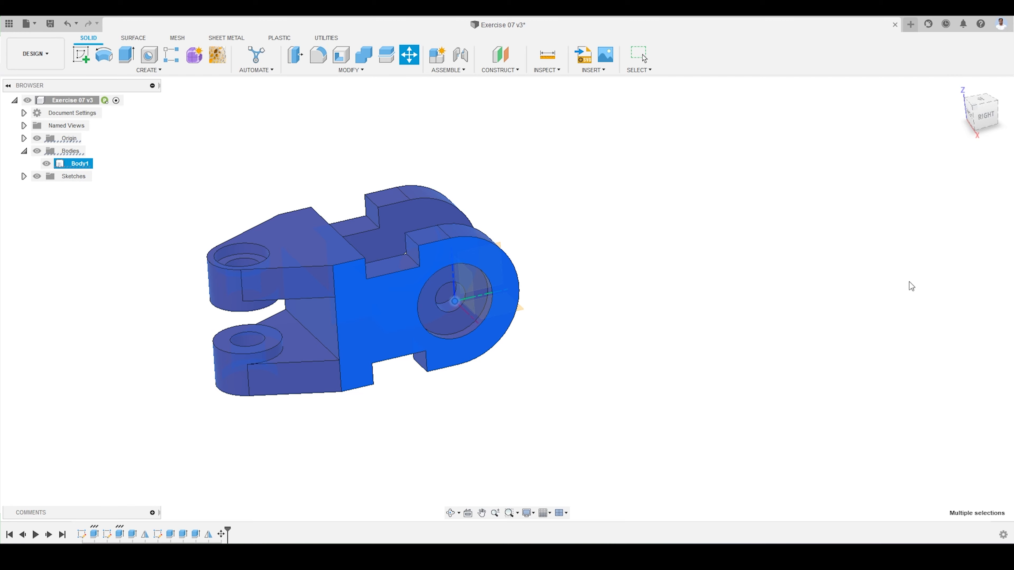
click(451, 514)
drag(479, 279, 466, 241)
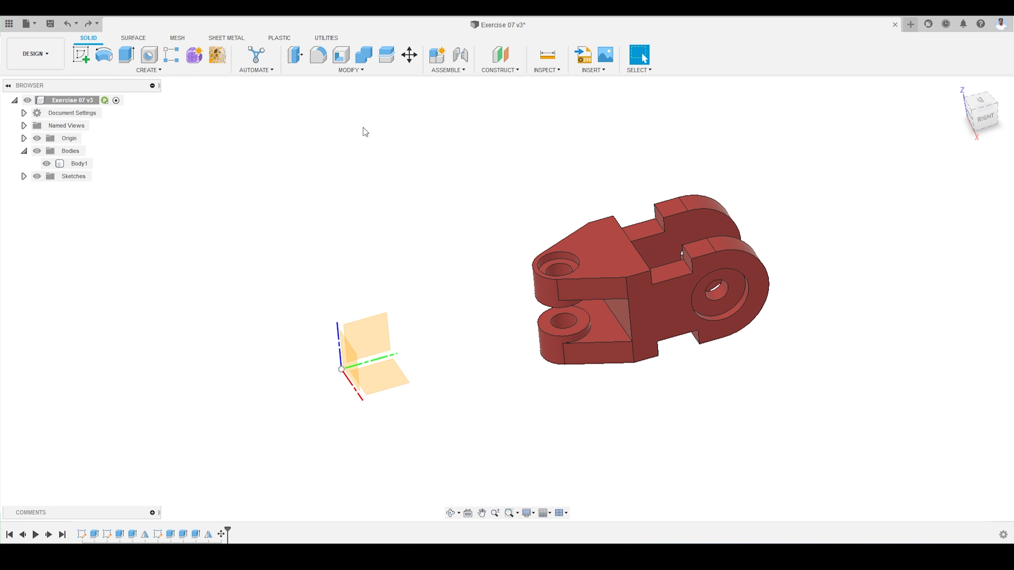
- Start Align for bodies and choose the centre of the upper lug's counterbore edge as the From point
click(364, 73)
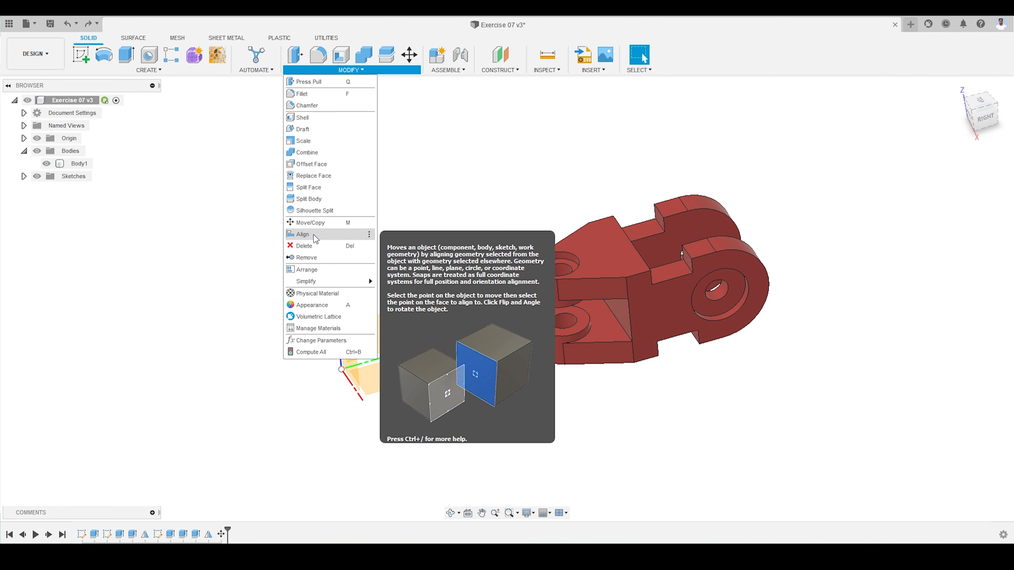
click(323, 237)
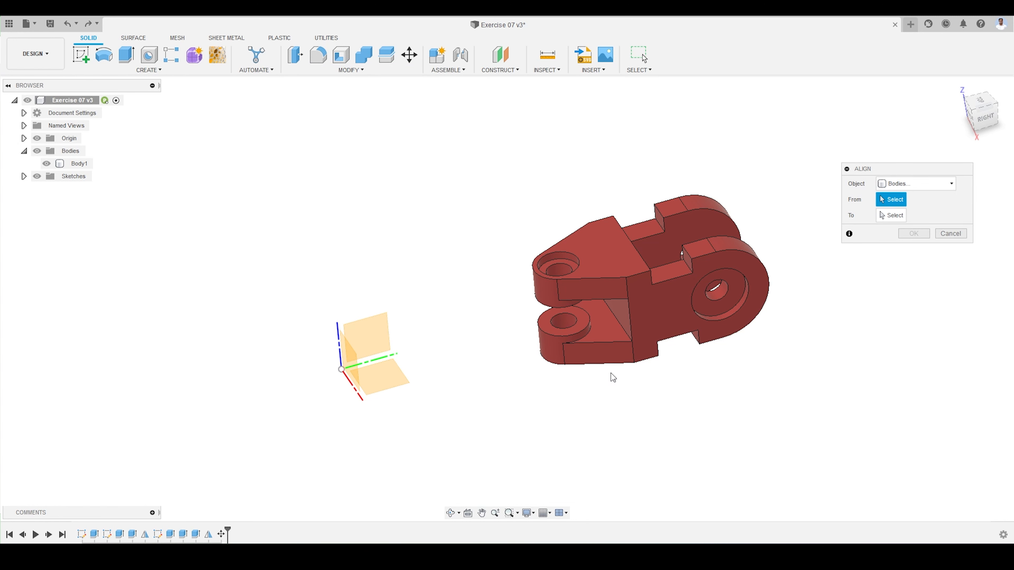
click(933, 187)
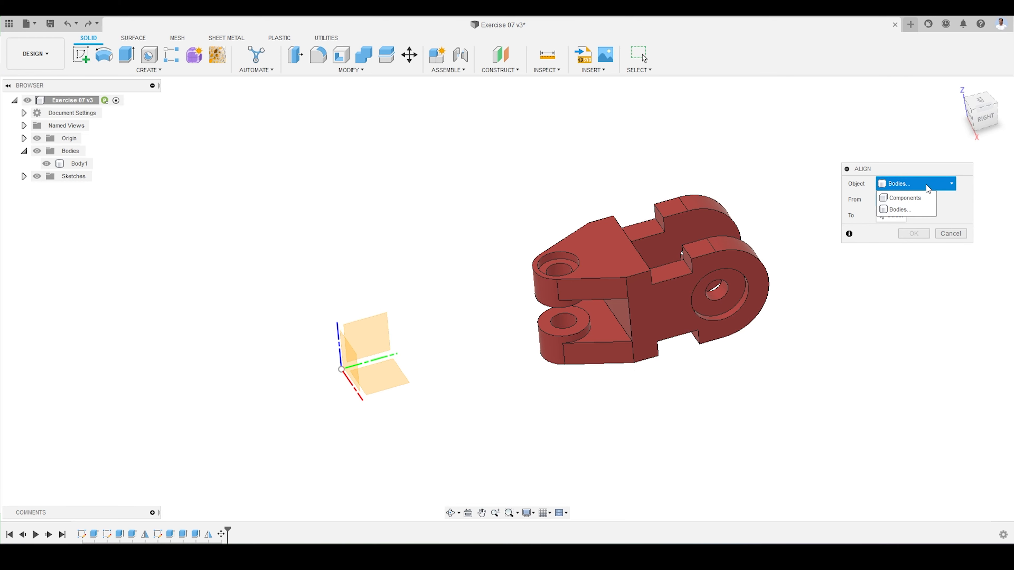
click(938, 182)
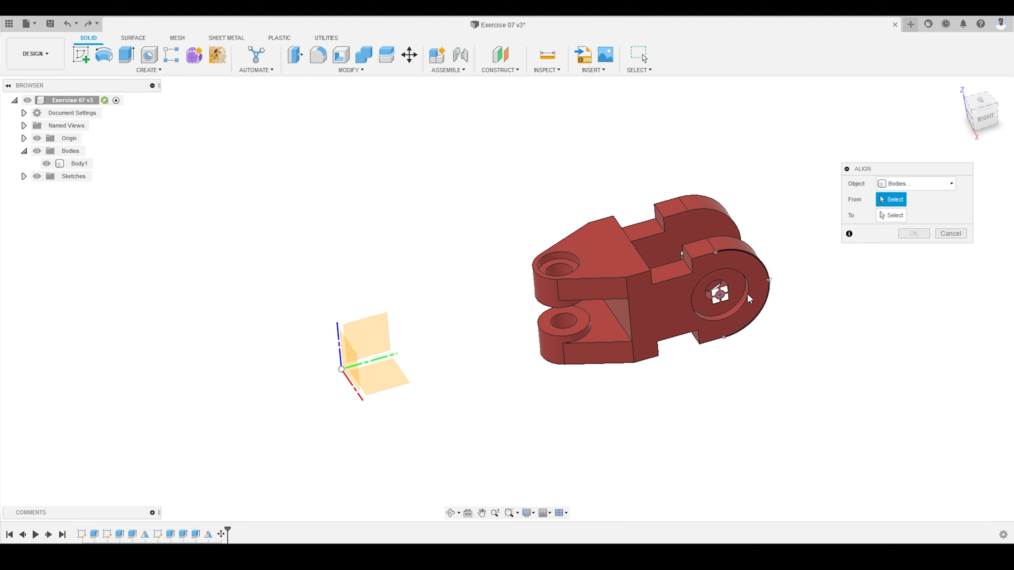
scroll(720, 295, up, 3)
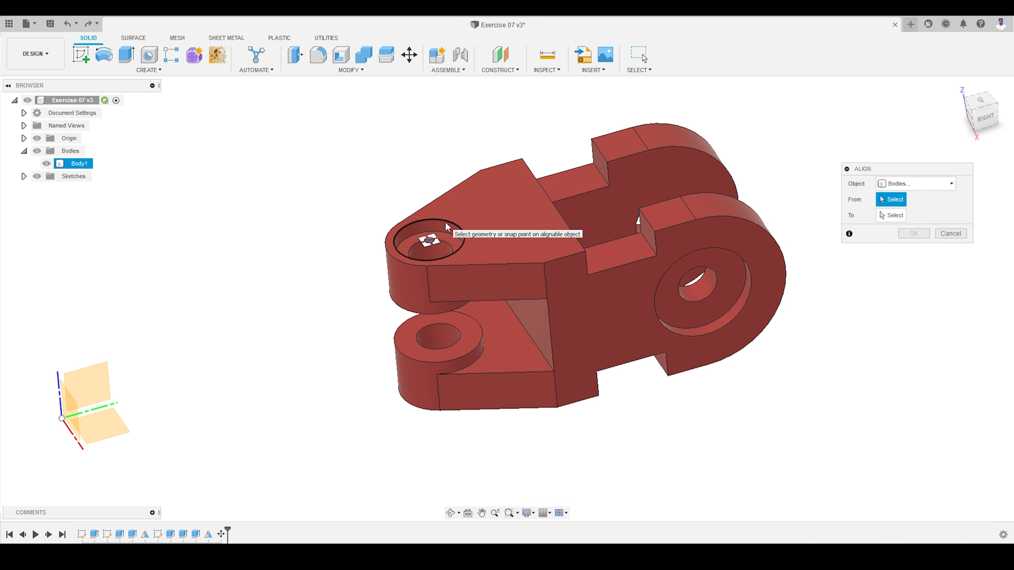
click(428, 242)
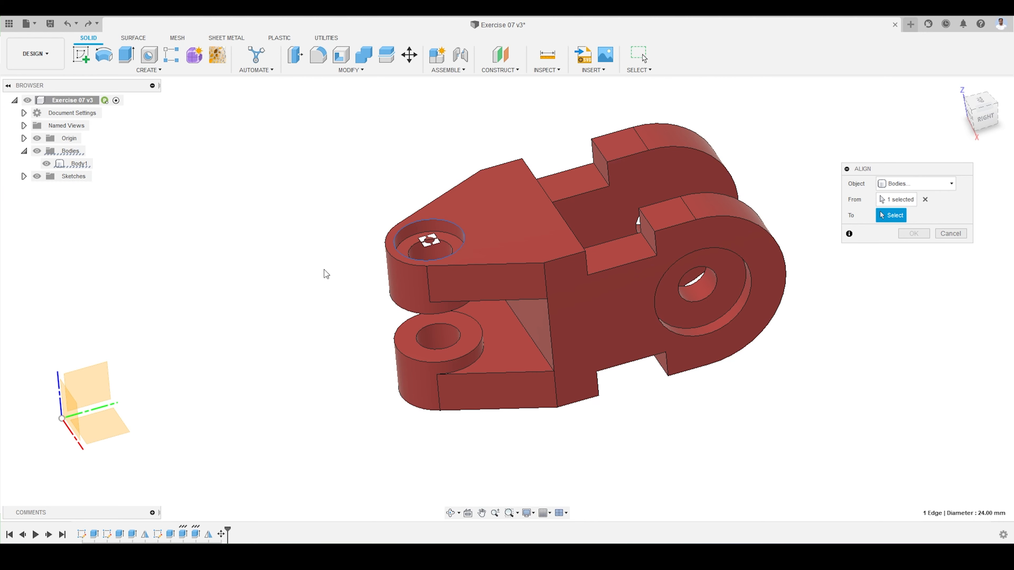
- Choose the coordinate origin as the To point for aligning the body
scroll(691, 180, down, 2)
scroll(705, 208, down, 3)
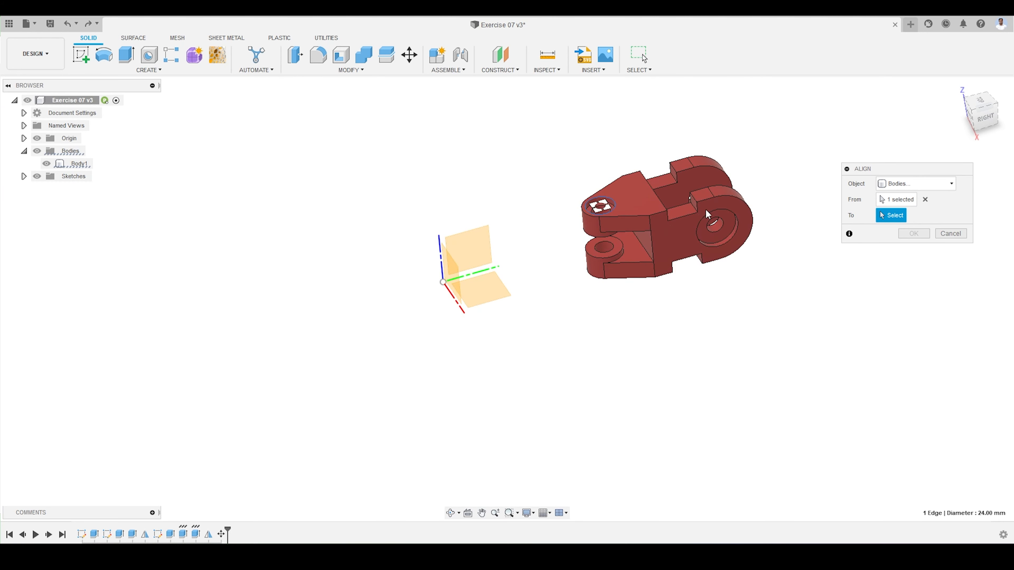
scroll(443, 294, up, 2)
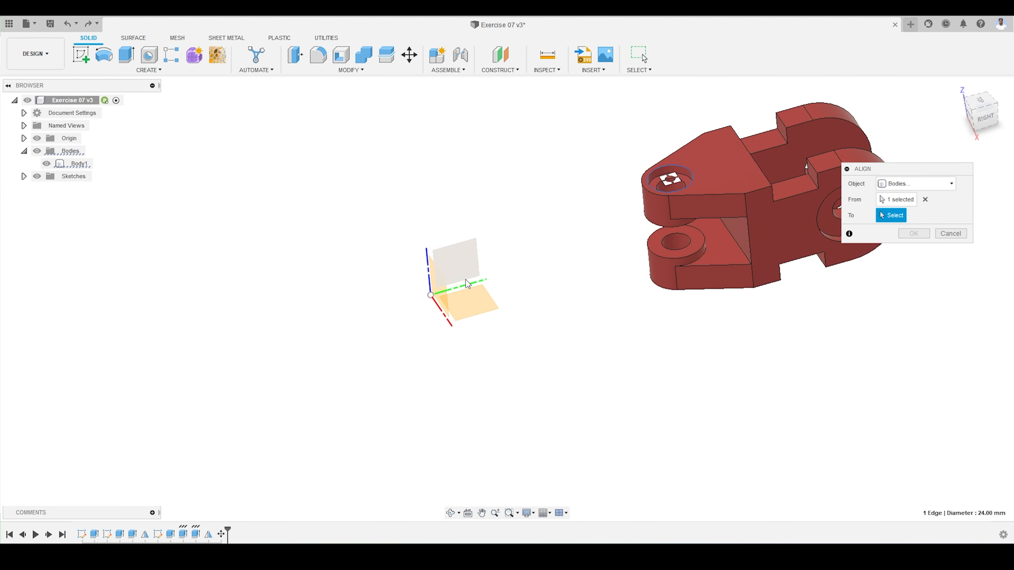
click(430, 295)
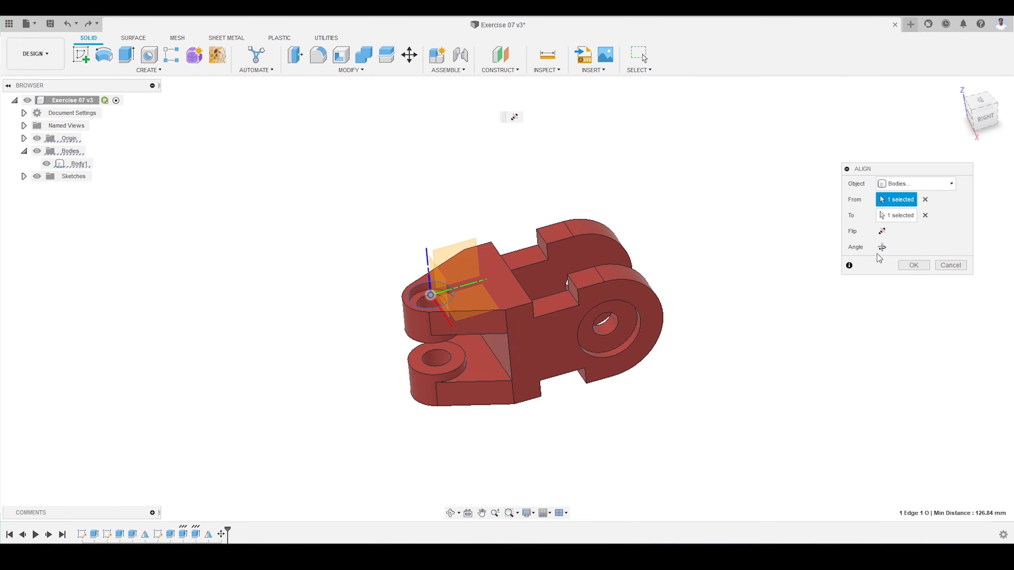
- Cycle the alignment's Flip and Angle options back to the initial orientation and apply the alignment
click(882, 232)
click(882, 232)
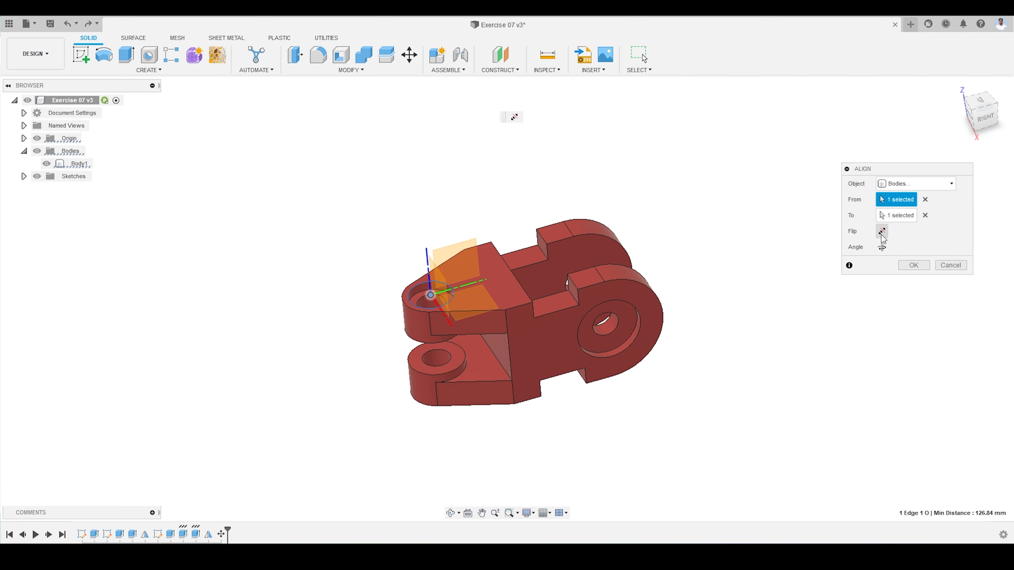
click(884, 251)
click(885, 252)
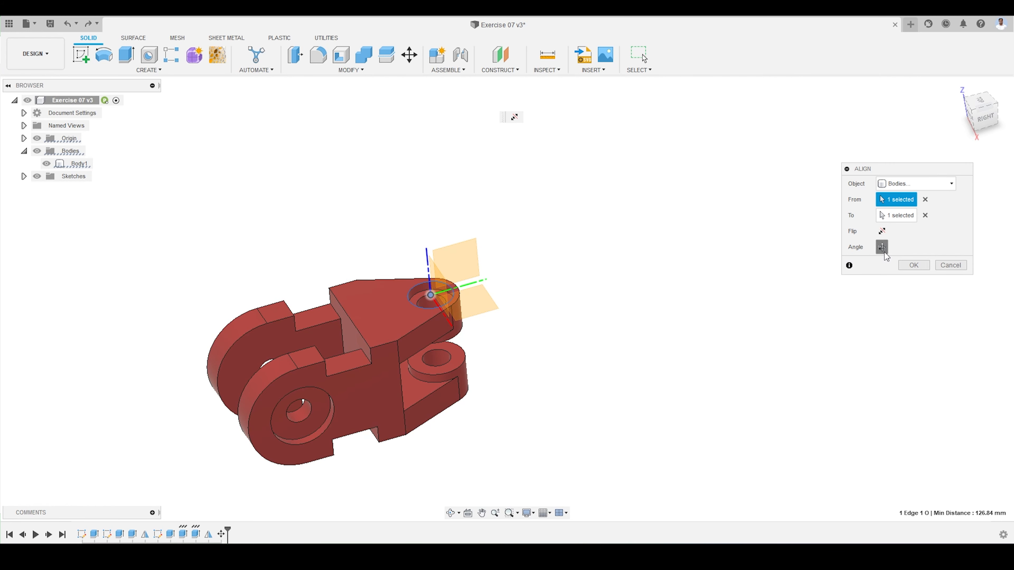
click(884, 251)
click(884, 252)
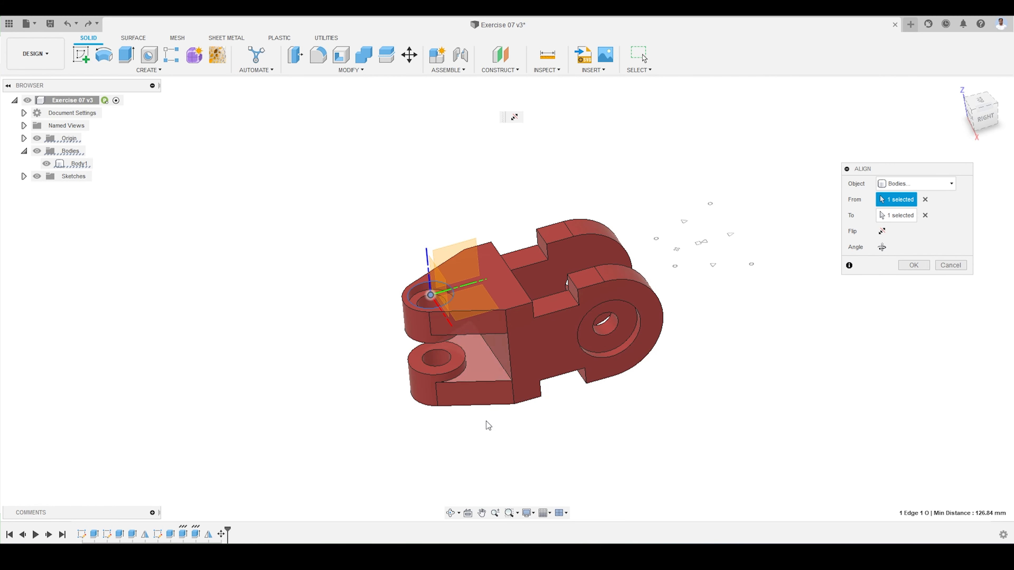
click(883, 251)
click(883, 249)
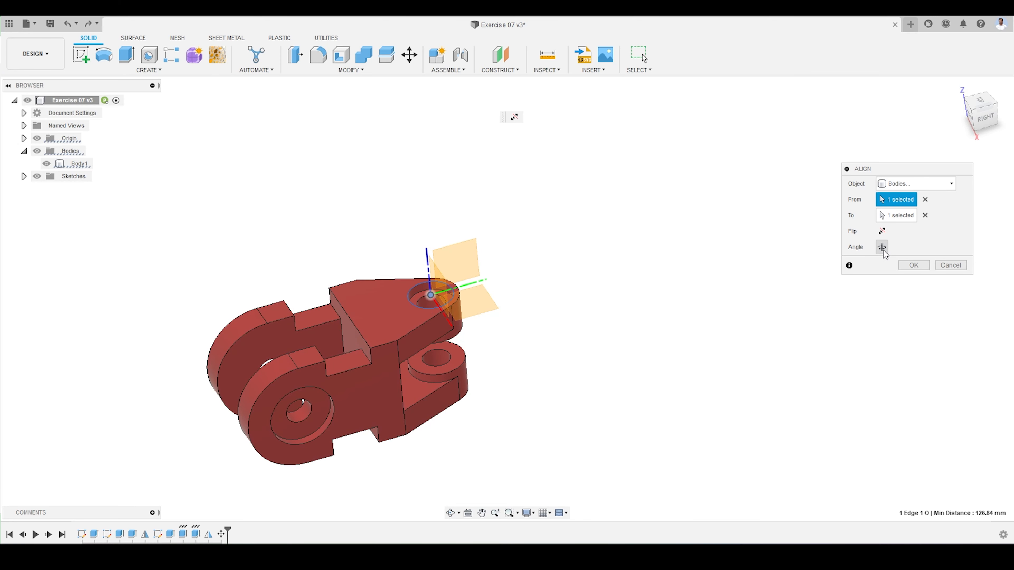
click(883, 250)
click(883, 249)
click(883, 231)
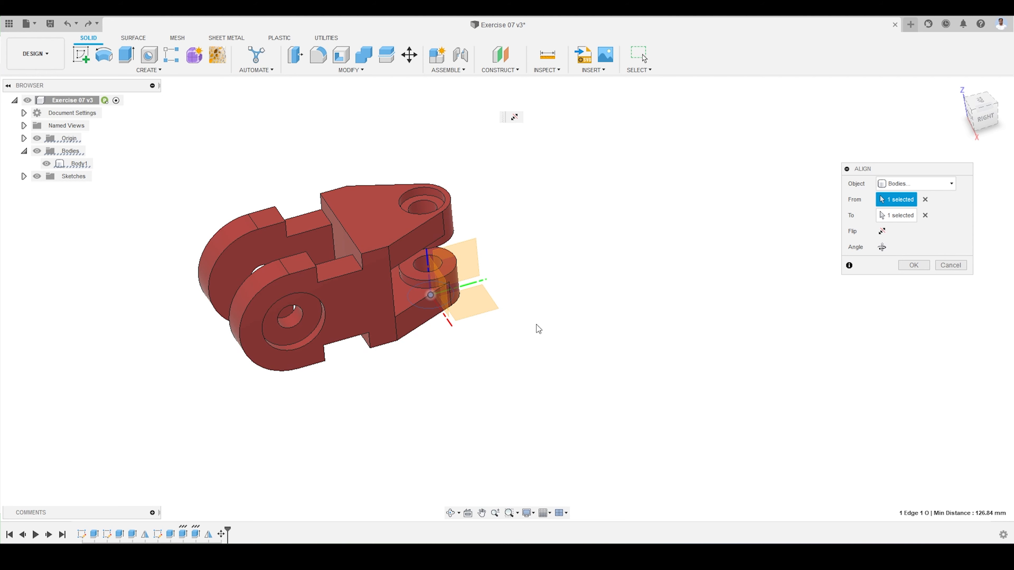
click(886, 235)
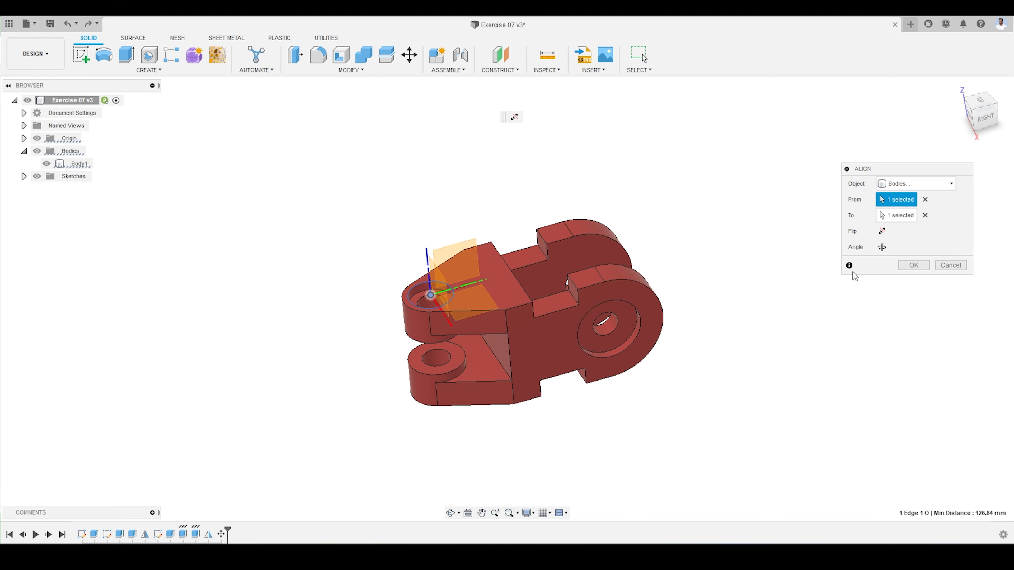
click(914, 265)
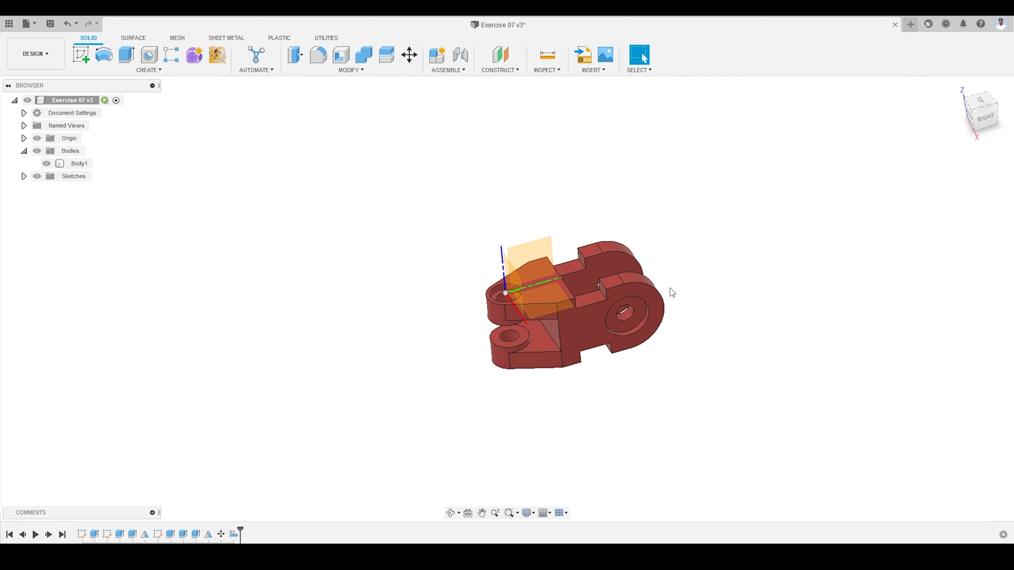